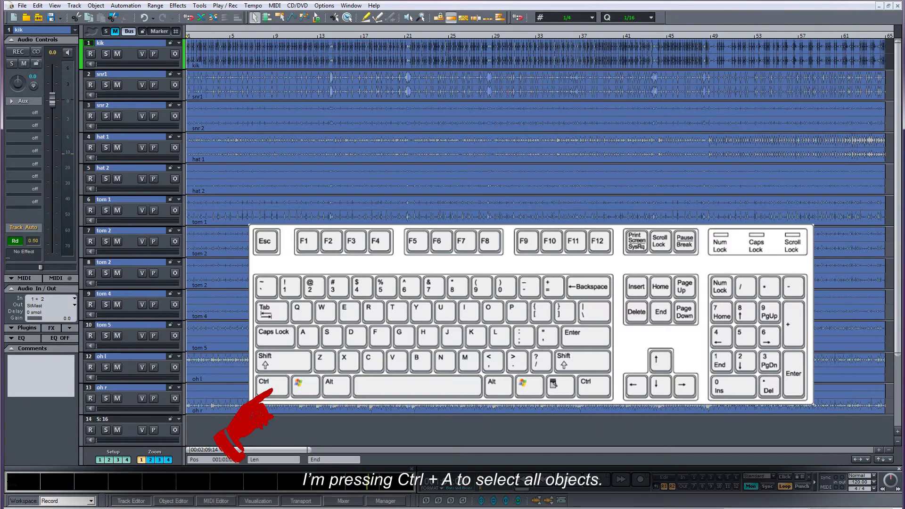
Step: Select every audio object on all drum tracks and group them together
key("ctrl+a")
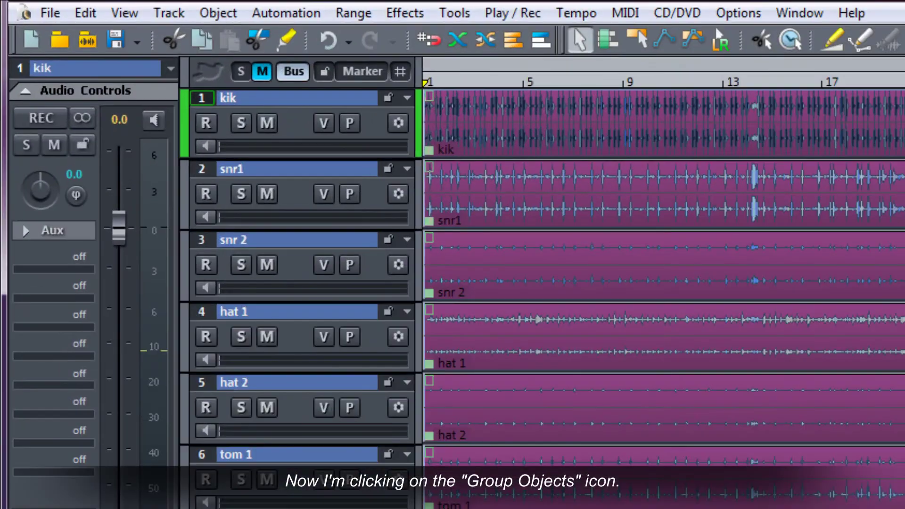
left_click(224, 18)
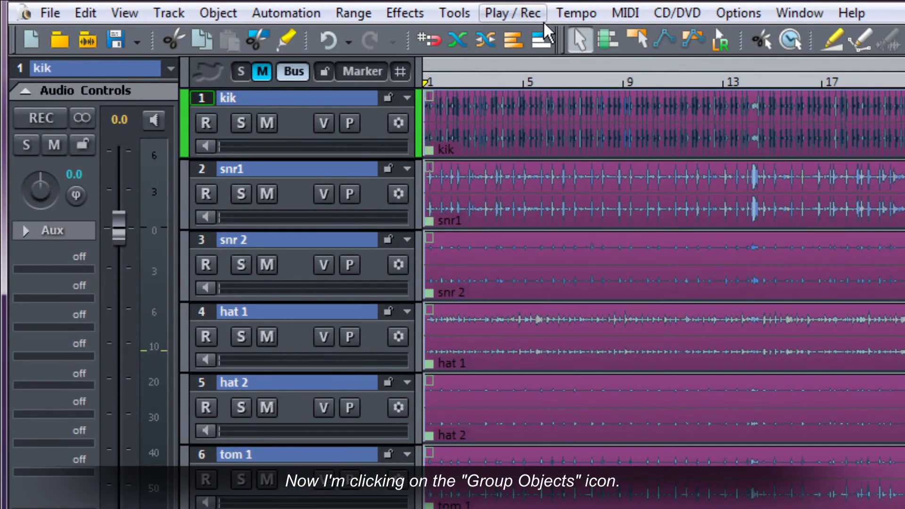
left_click(510, 45)
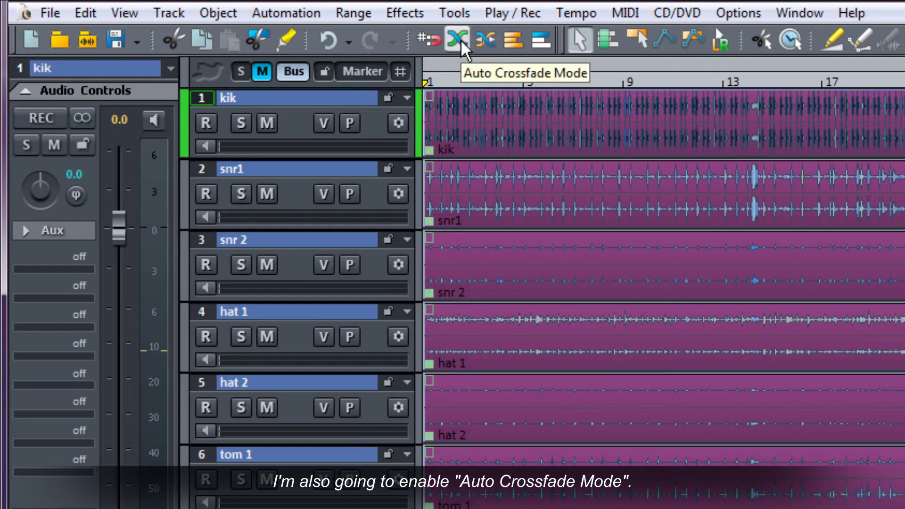
Step: Enable Auto Crossfade Mode, then deselect and check that clicking kik selects the whole group
left_click(462, 43)
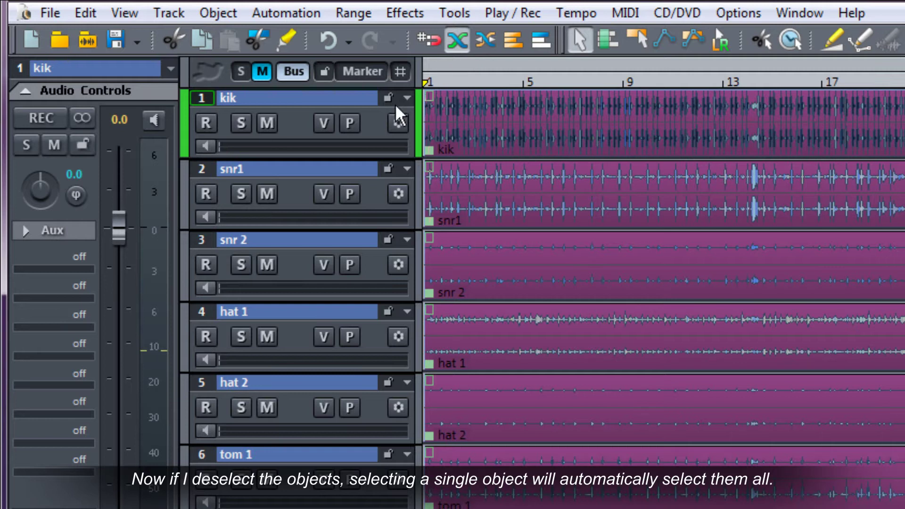
left_click(379, 121)
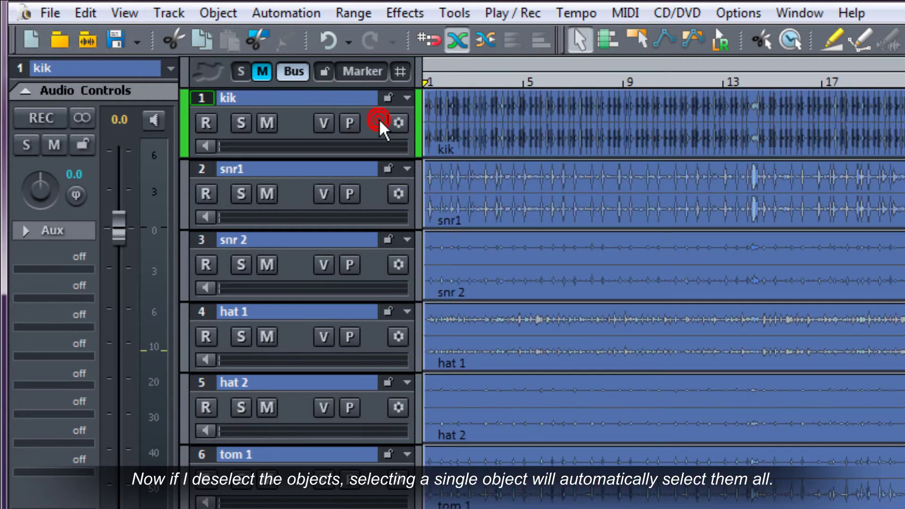
left_click(452, 147)
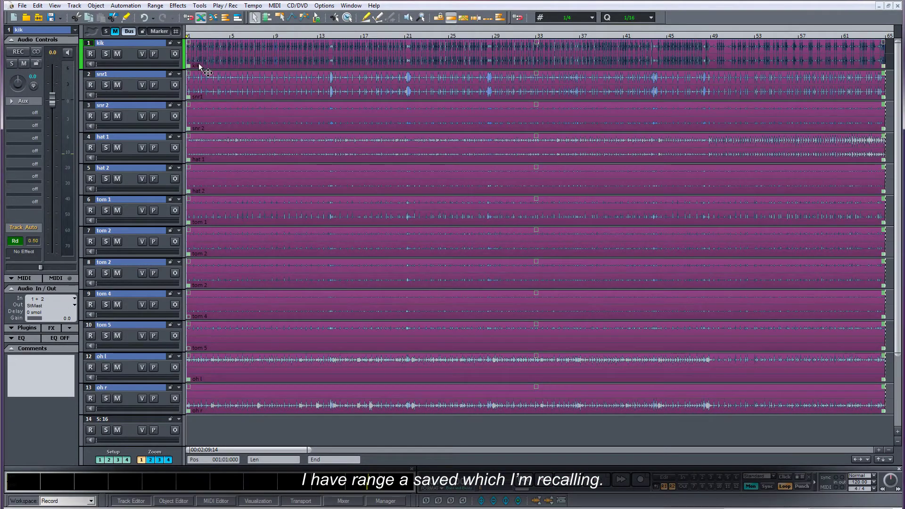
Step: Recall saved range 1, split all drum objects at its edges, then recall saved range 2
key("alt+1")
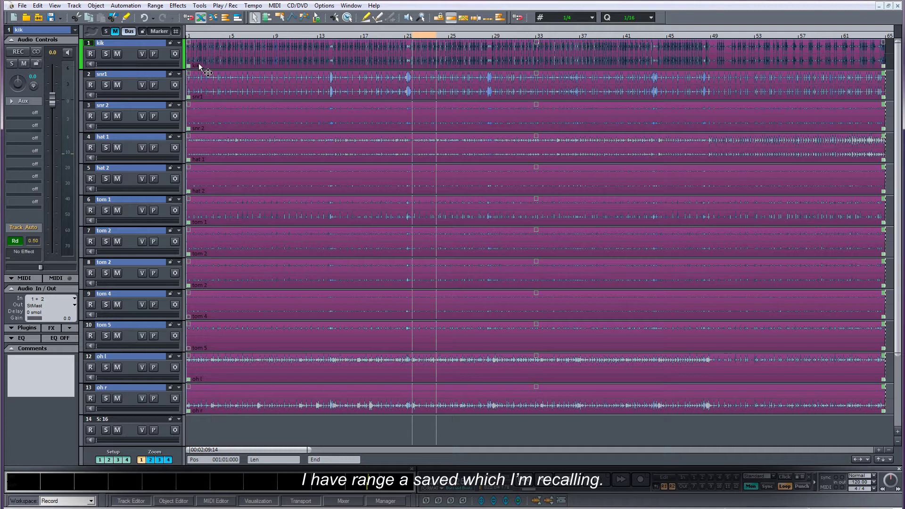
key("z")
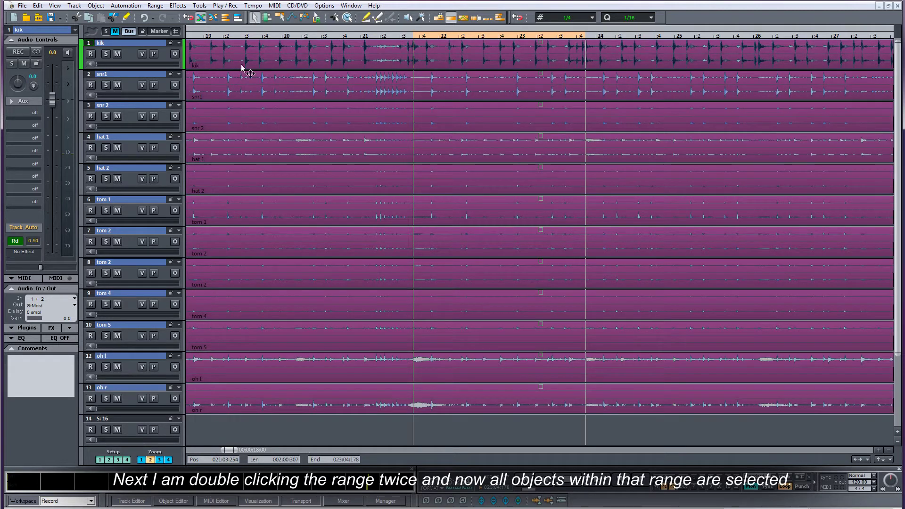
double_click(455, 41)
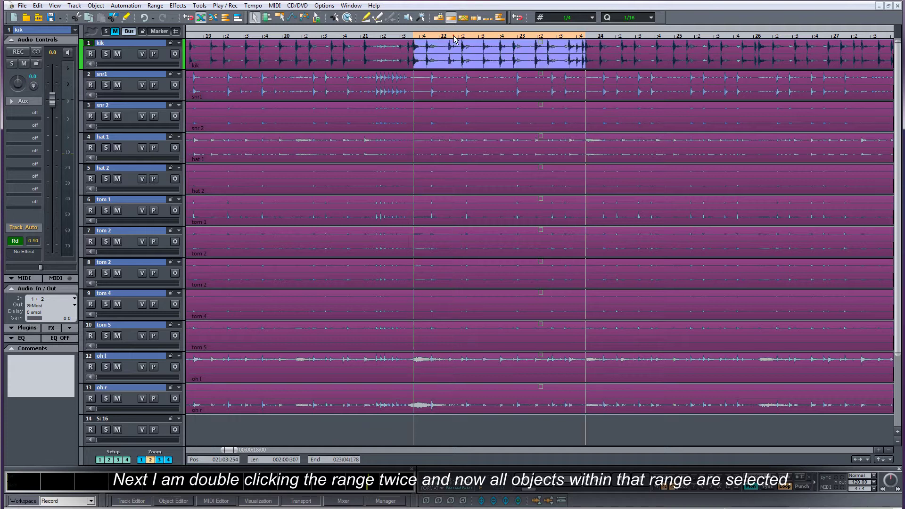
double_click(455, 41)
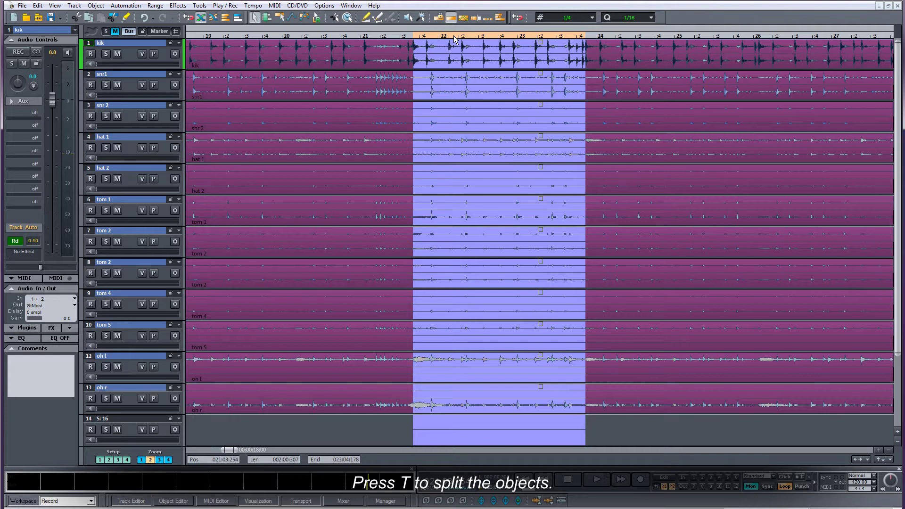
key("t")
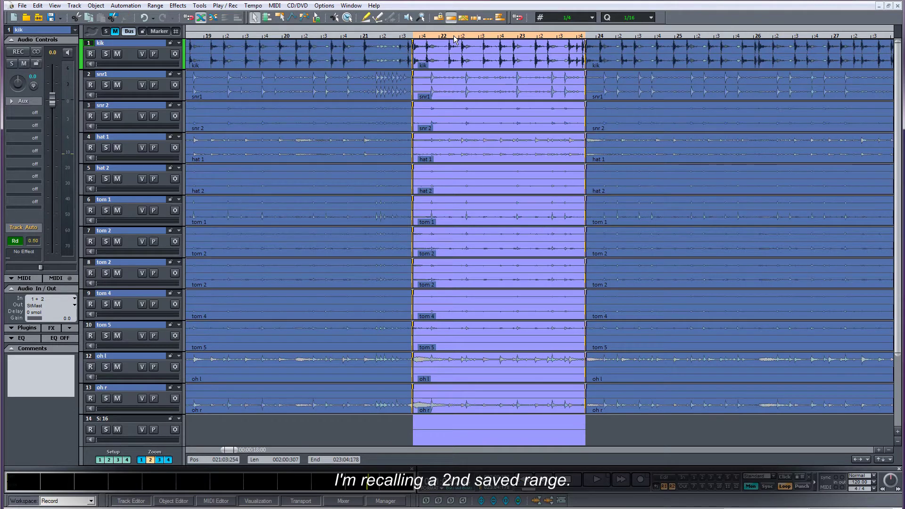
key("ctrl+2")
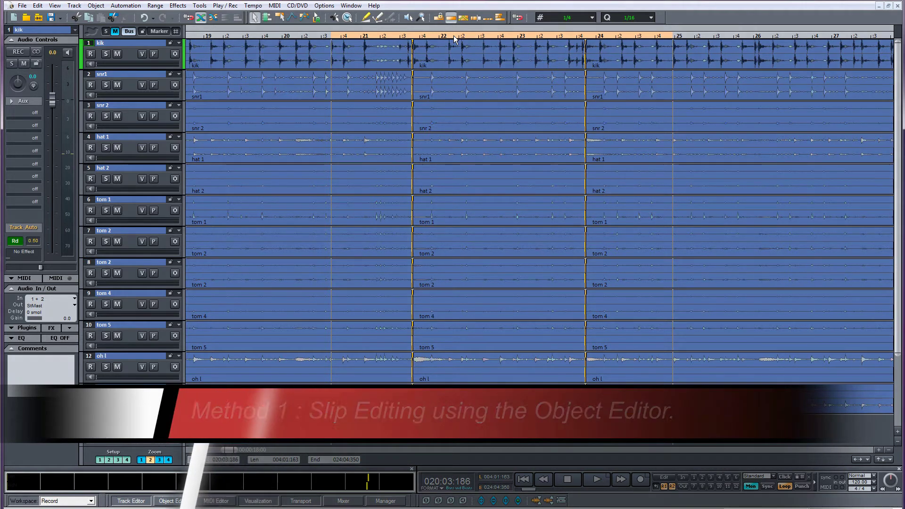
Step: Open the kik object's Object Editor on its Position/Fades page
double_click(454, 62)
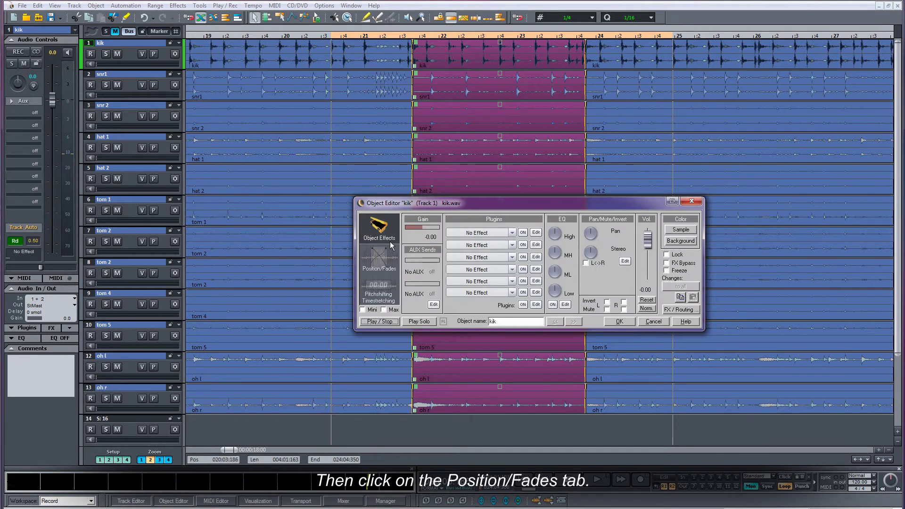
left_click(379, 258)
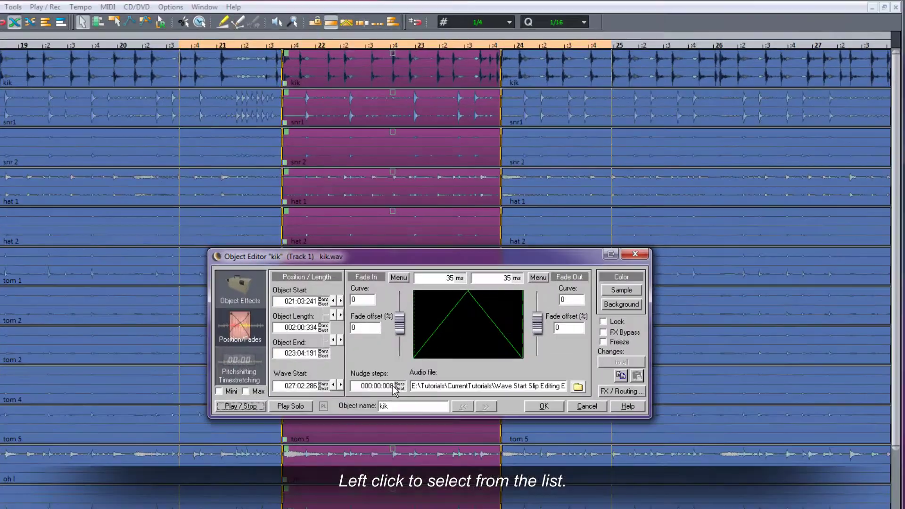
Step: Set the nudge step to 1/32 and nudge the Wave Start back seven steps
left_click(399, 388)
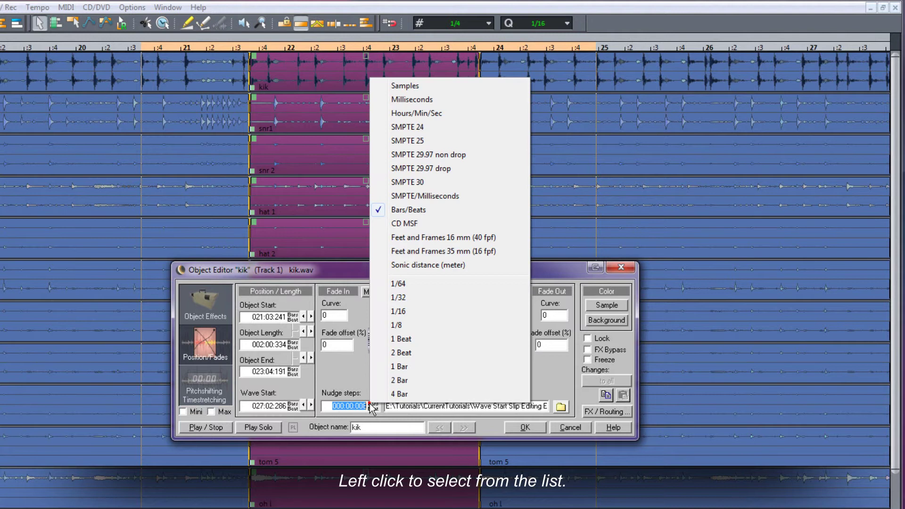
left_click(401, 297)
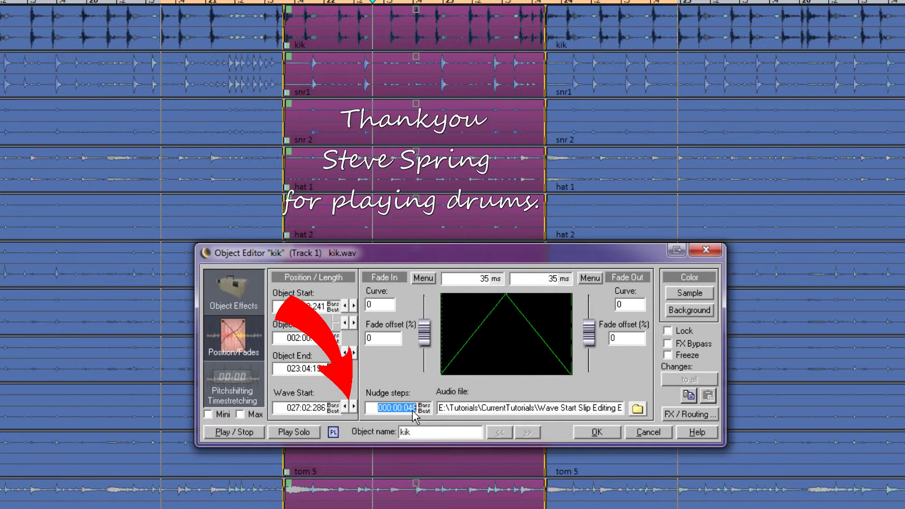
left_click(354, 408)
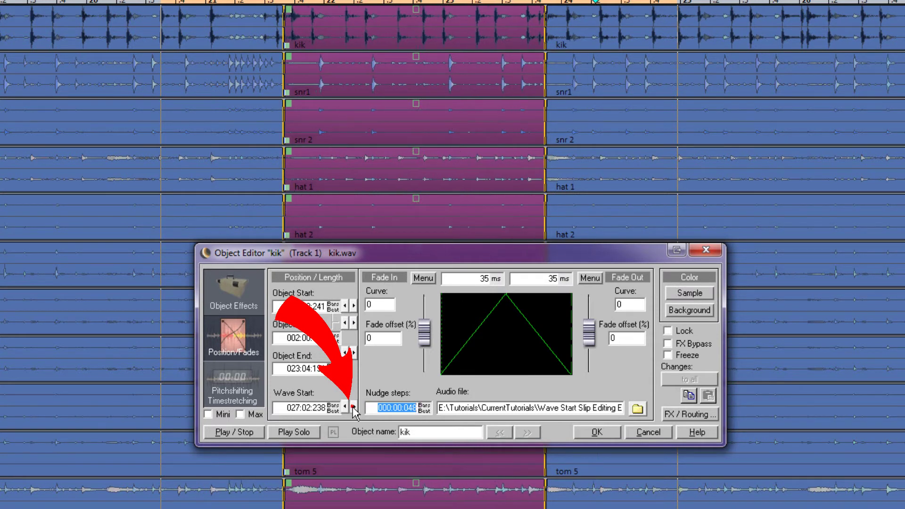
left_click(353, 408)
left_click(353, 408)
left_click(354, 408)
left_click(354, 408)
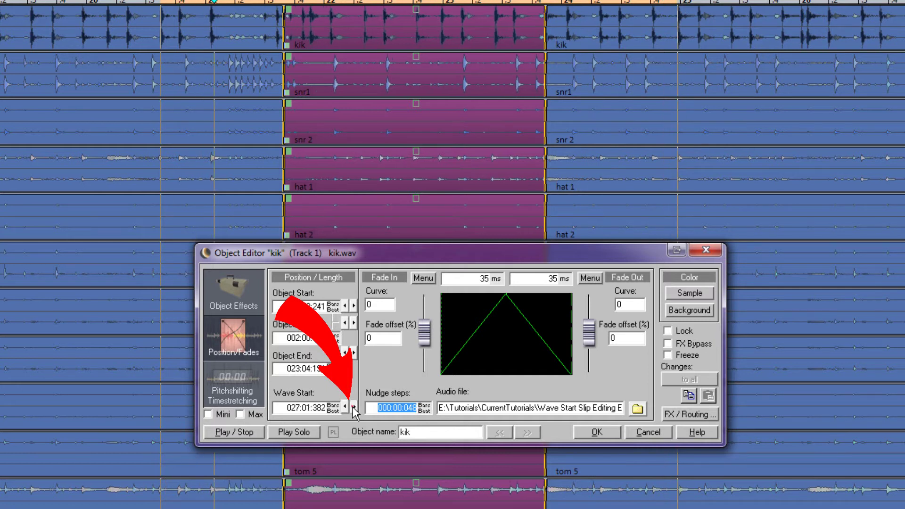
left_click(353, 408)
left_click(354, 408)
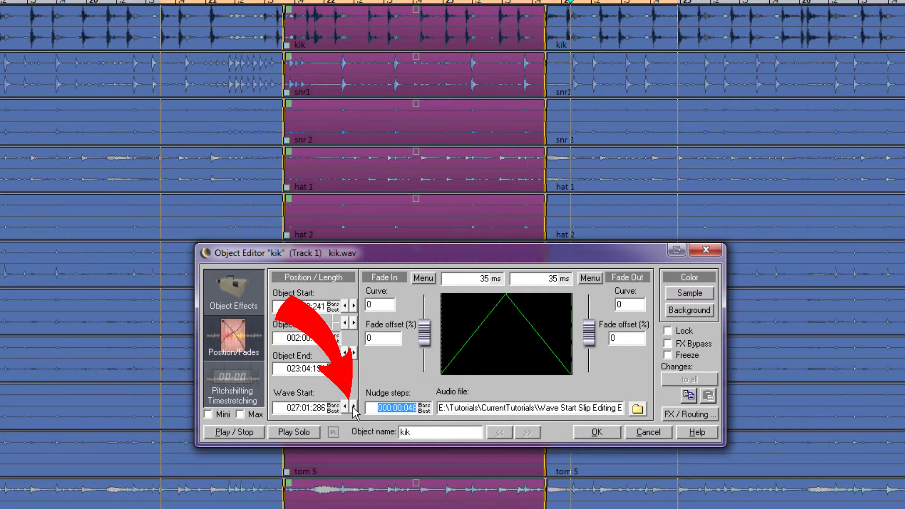
Step: Nudge the Wave Start back five more steps, then return it to 027:02:286
left_click(353, 408)
left_click(353, 408)
left_click(353, 408)
left_click(353, 408)
left_click(354, 409)
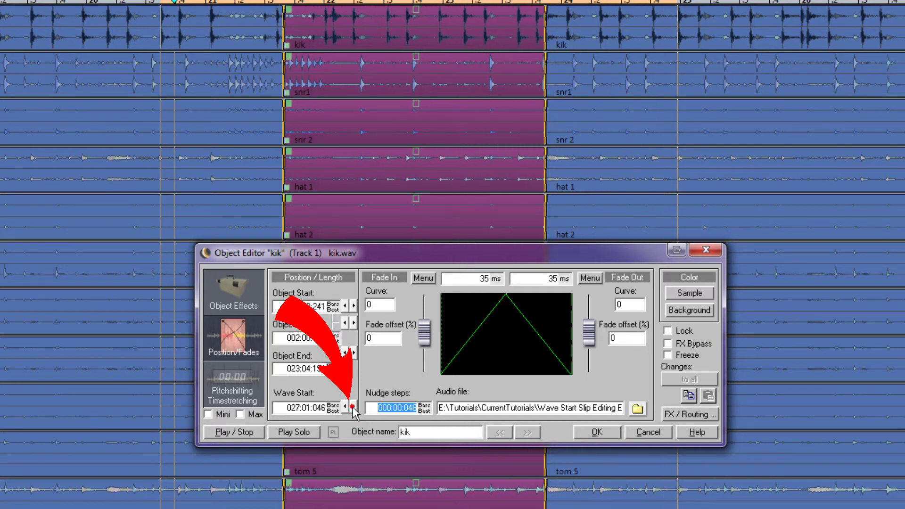
left_click(354, 408)
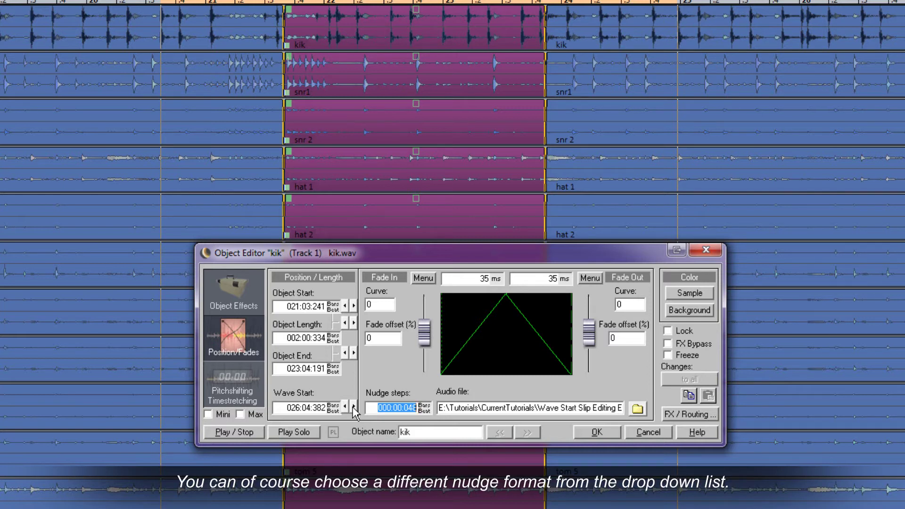
left_click(354, 406)
left_click(423, 408)
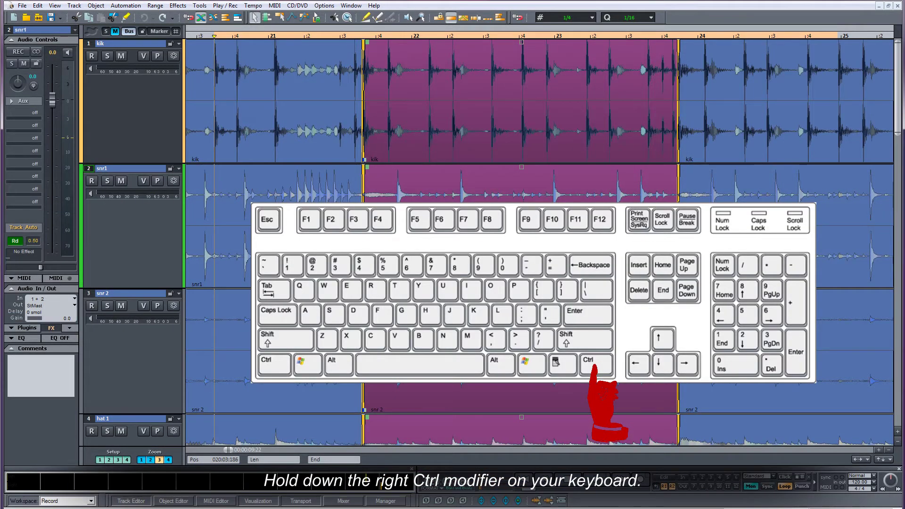
Step: Ctrl-drag the kik object to the right, slipping the grouped drum audio inside fixed object boundaries
left_click(471, 138)
mouse_move(470, 138)
left_mouse_down()
mouse_move(410, 121)
mouse_move(547, 123)
mouse_move(528, 122)
left_mouse_up()
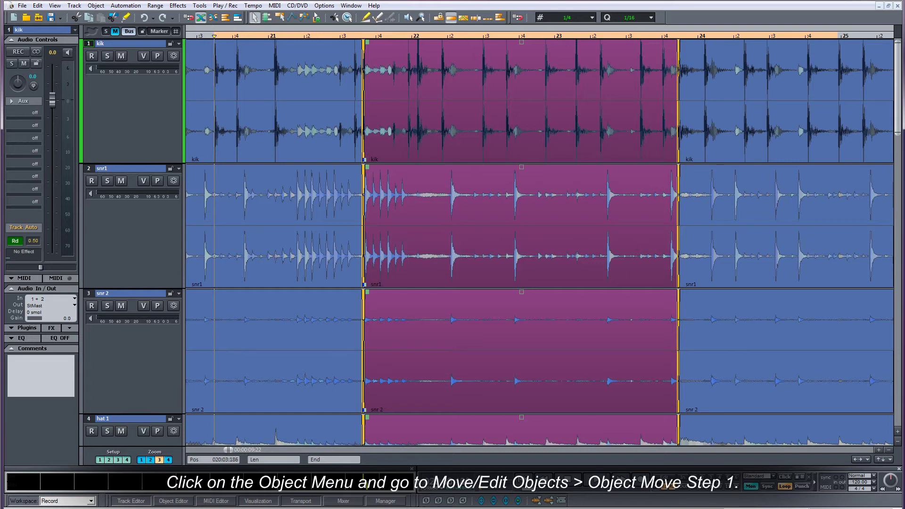
left_click(95, 5)
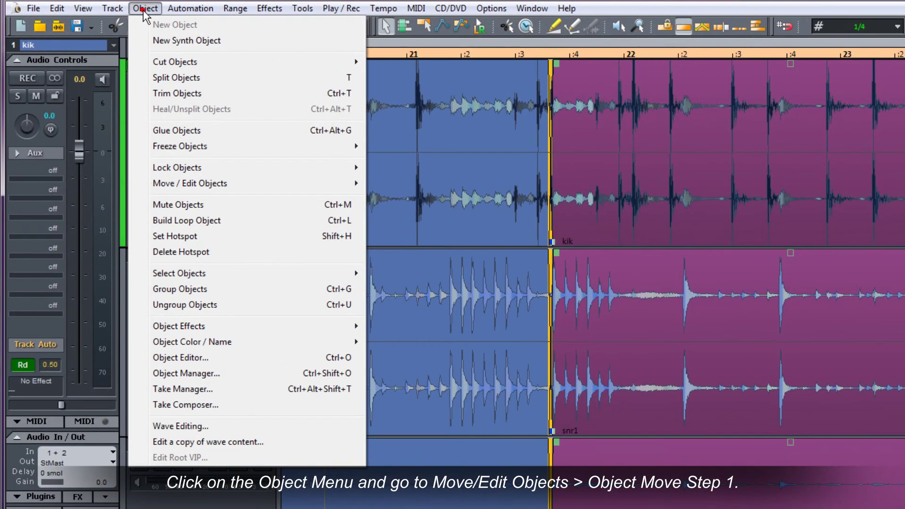
mouse_move(162, 184)
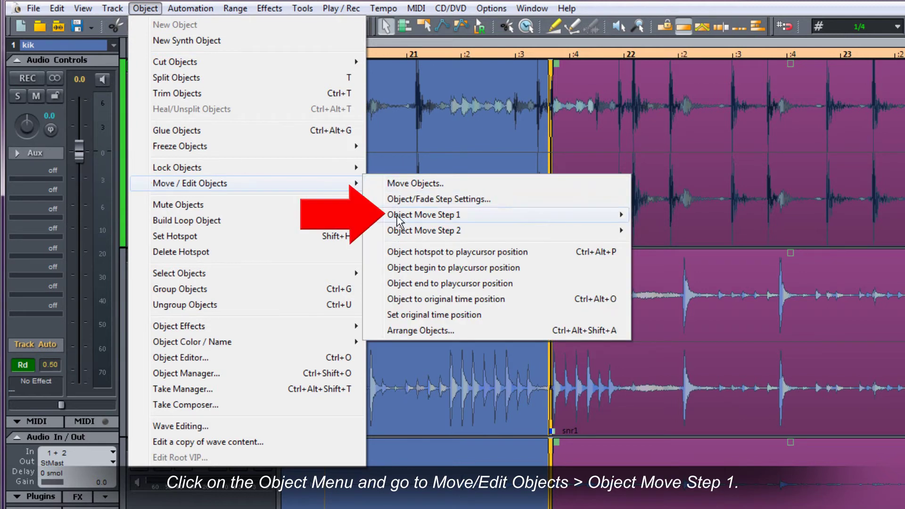
mouse_move(398, 217)
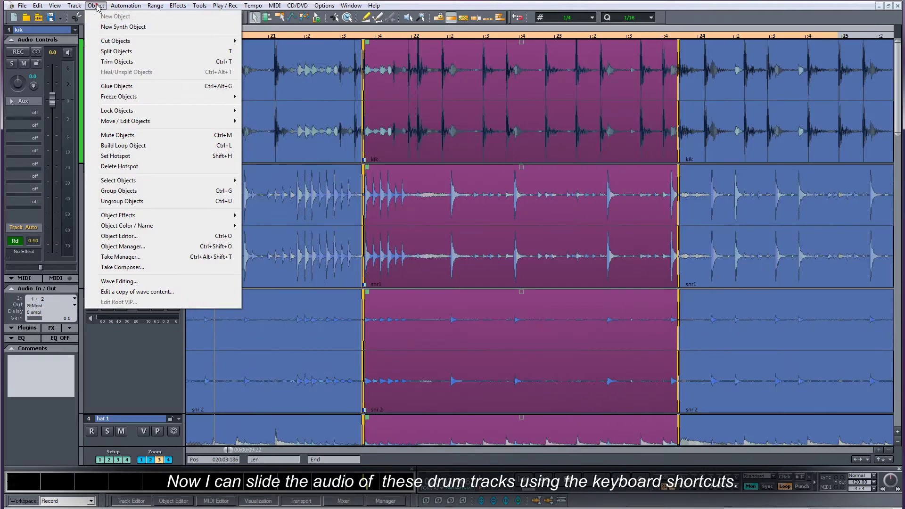
left_click(96, 6)
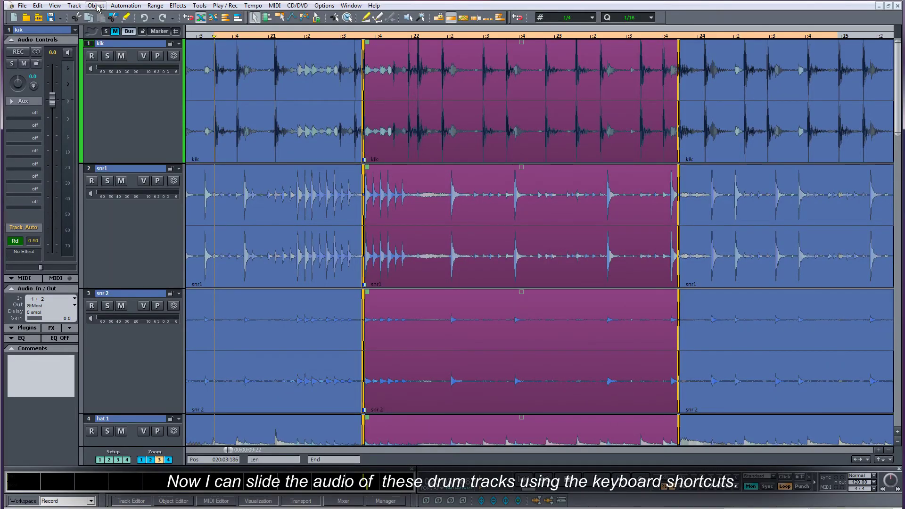
Step: Nudge the grouped drum audio earlier, then later, by Step 1, auditioning with playback
key("ctrl+alt+9")
key("ctrl+alt+9")
key("ctrl+alt+9")
key("ctrl+alt+9")
key("ctrl+alt+9")
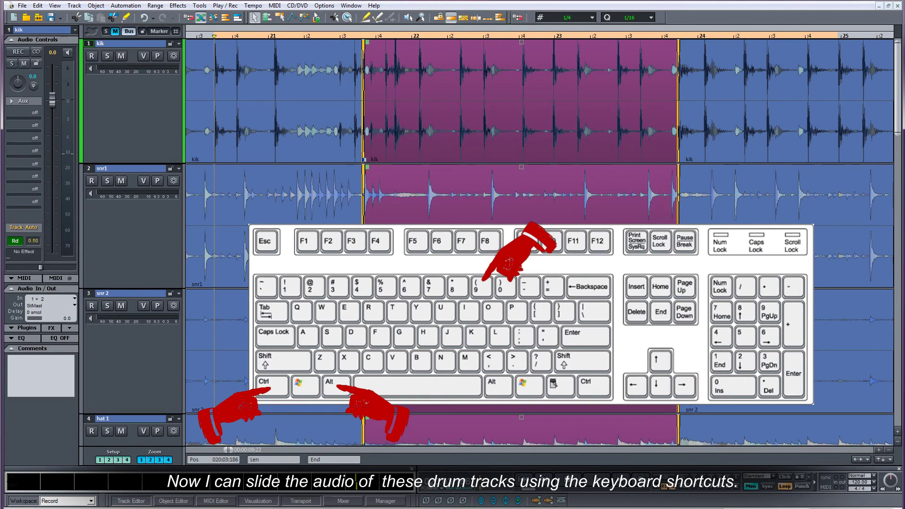
key("space")
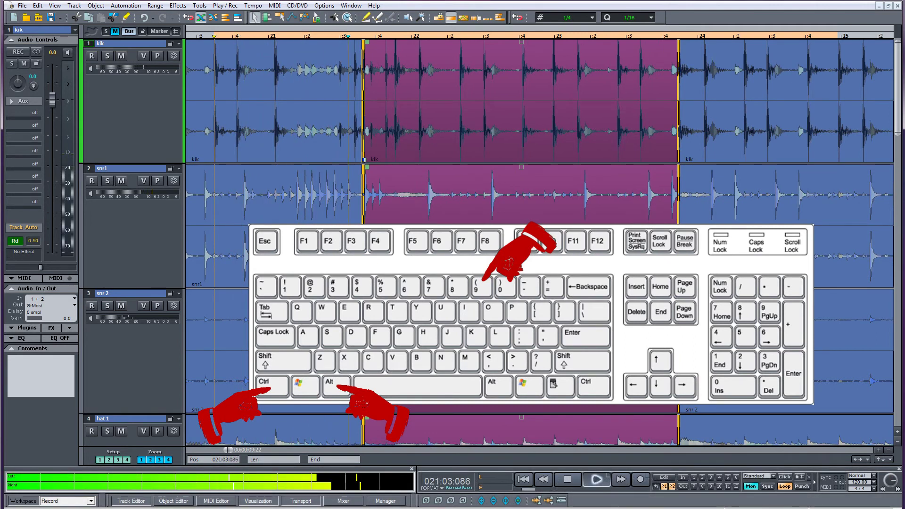
key("ctrl+alt+0")
key("space")
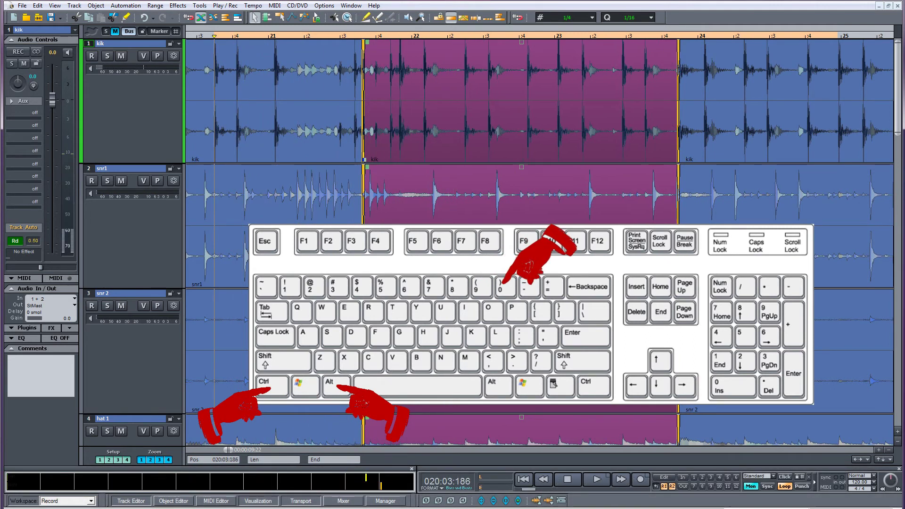
key("ctrl+alt+0")
key("ctrl+alt+0")
key("ctrl+alt+0")
key("ctrl+alt+0")
key("ctrl+alt+0")
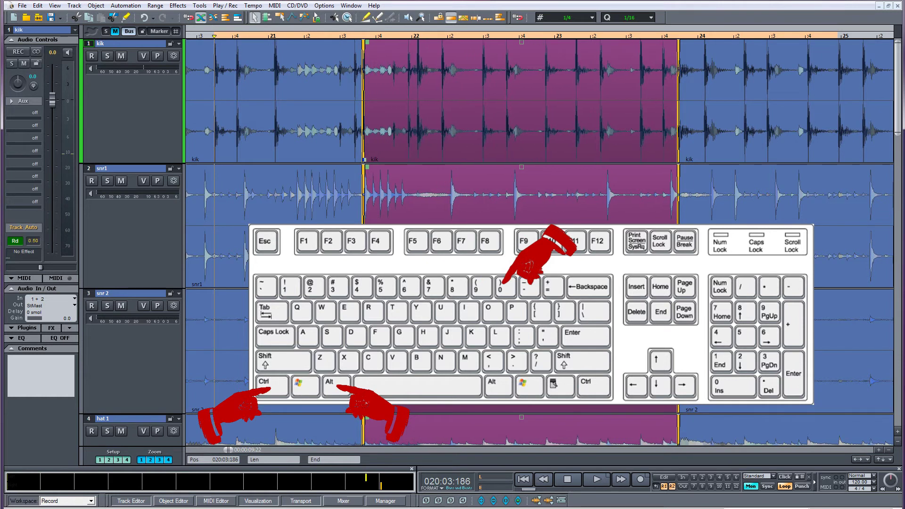
key("space")
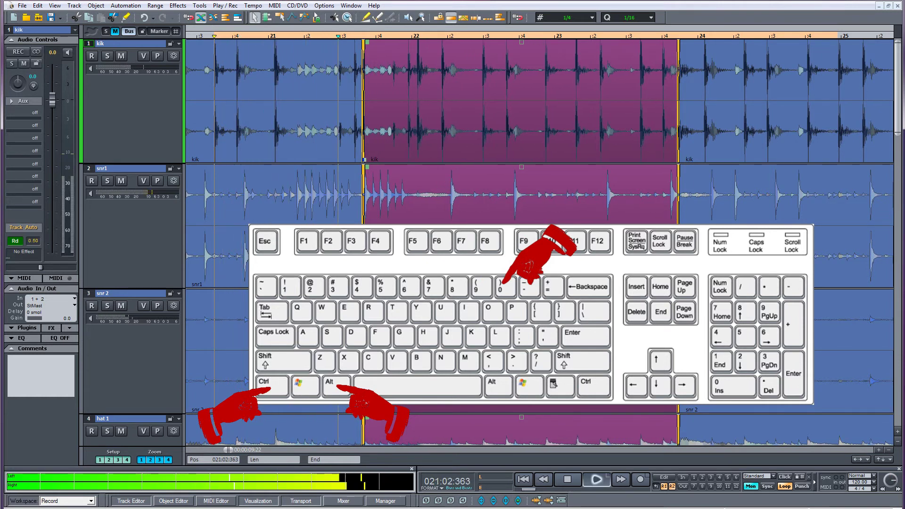
key("space")
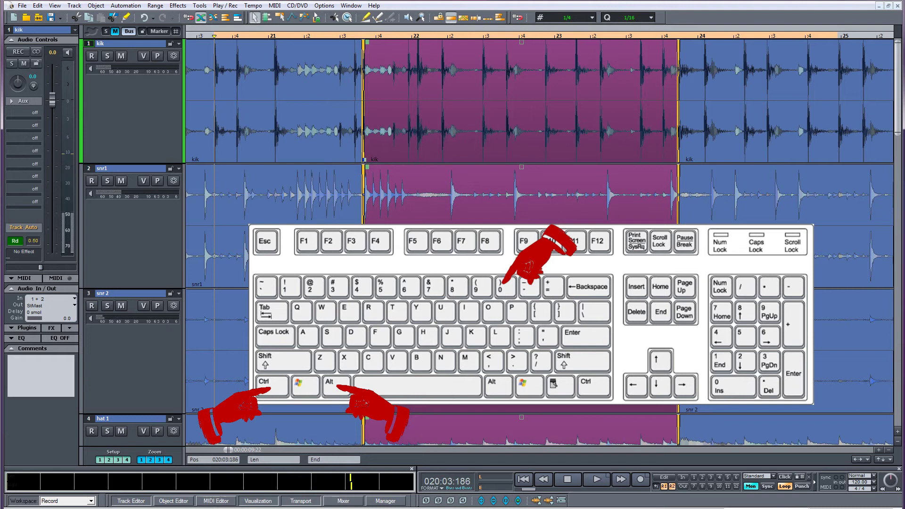
Step: Nudge the grouped audio again with Ctrl+Alt+0 and Ctrl+Alt+9 and play back the result
key("ctrl+alt+0")
key("ctrl+alt+0")
key("ctrl+alt+9")
key("ctrl+alt+9")
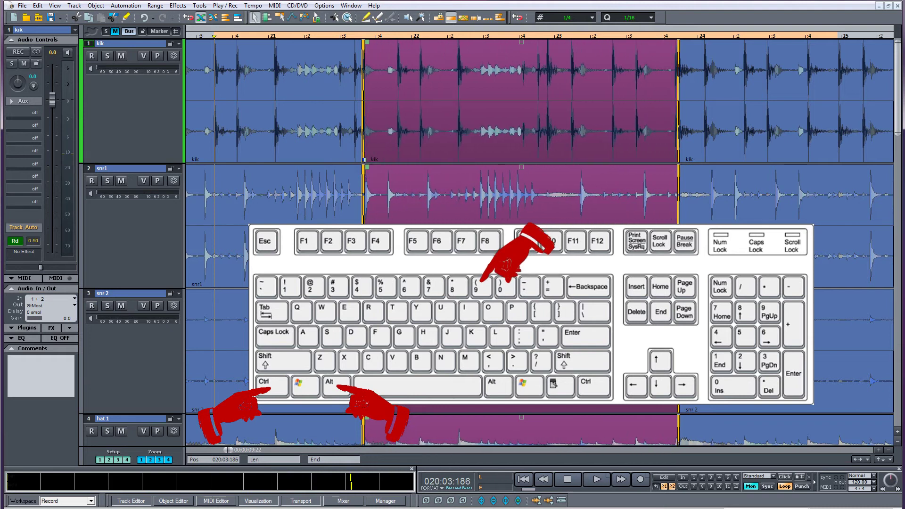
key("space")
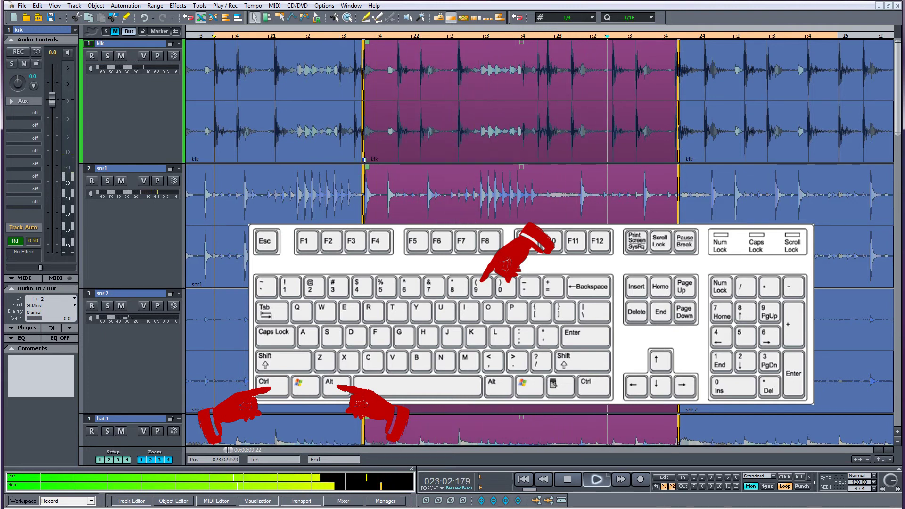
key("space")
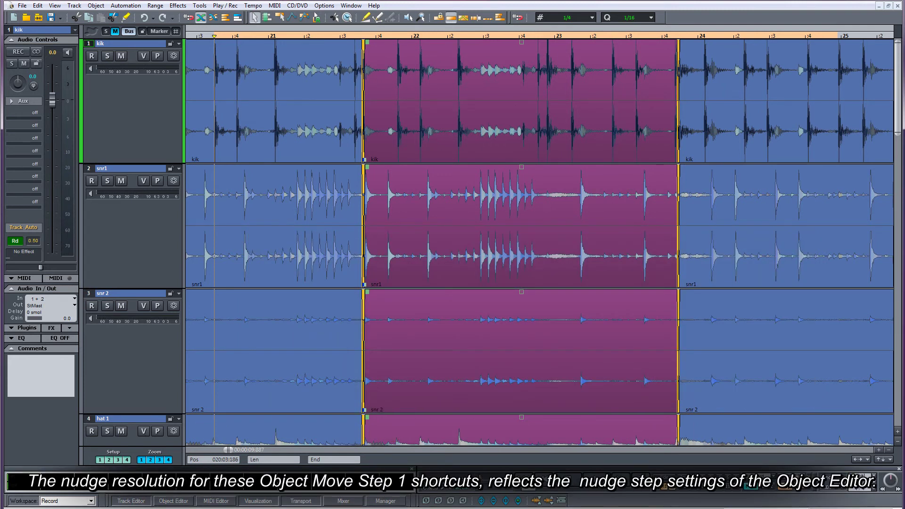
key("ctrl+o")
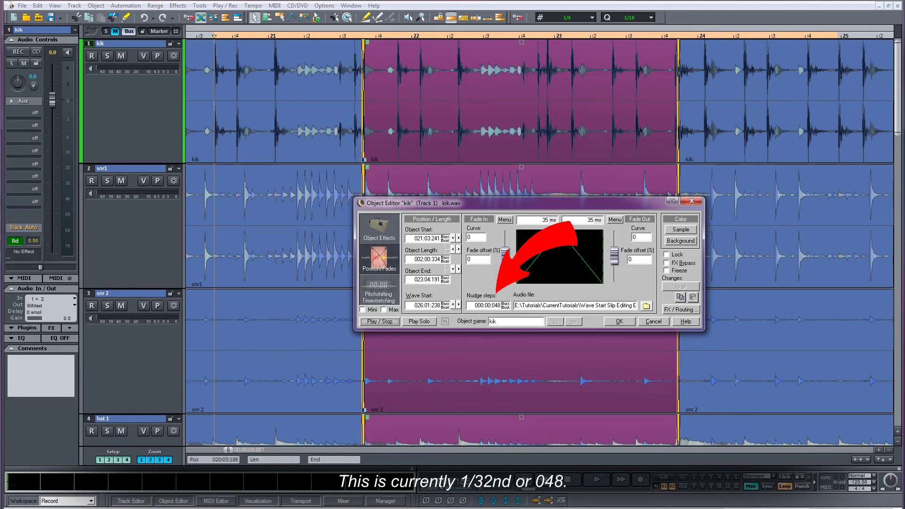
Step: Close the Object Editor and view the Object Move Step 1 and Step 2 shortcuts
key("Escape")
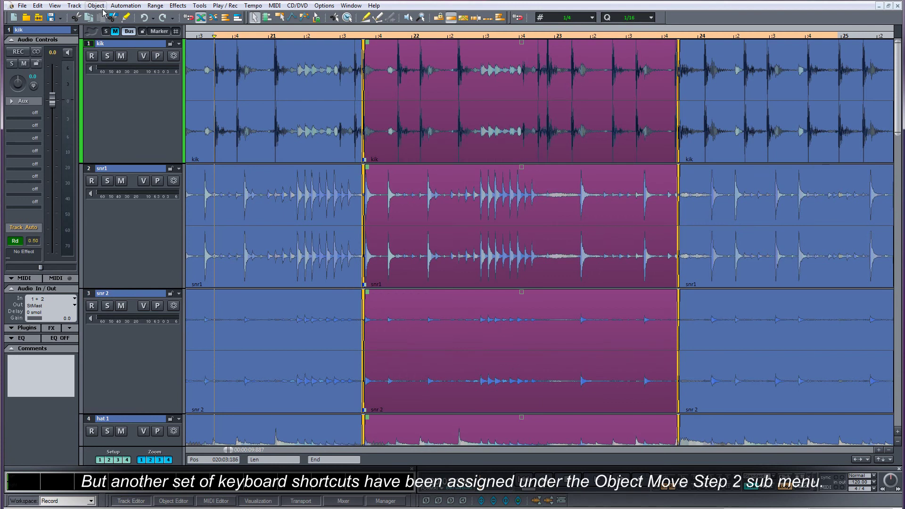
left_click(96, 5)
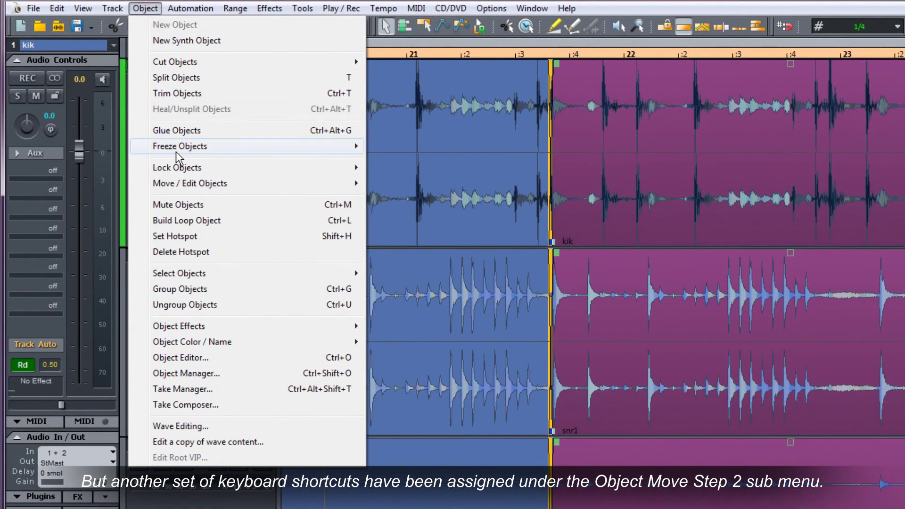
mouse_move(190, 189)
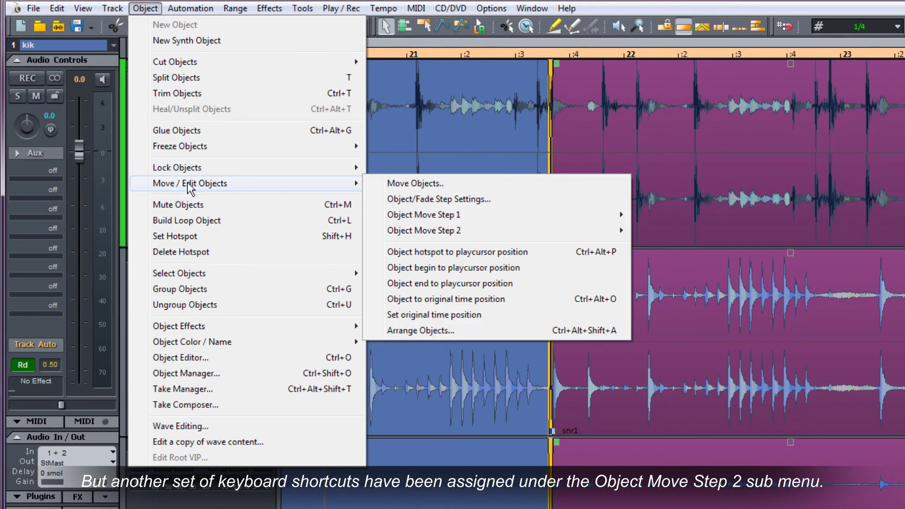
mouse_move(404, 236)
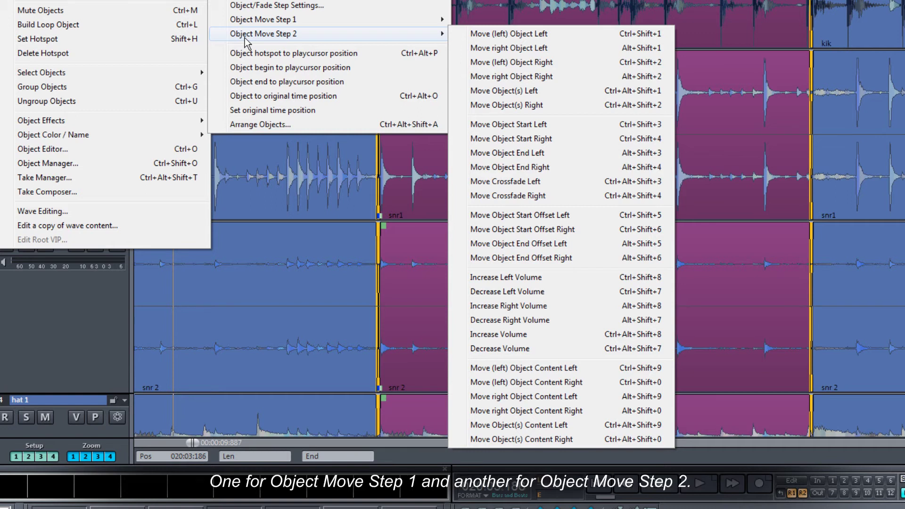
mouse_move(246, 23)
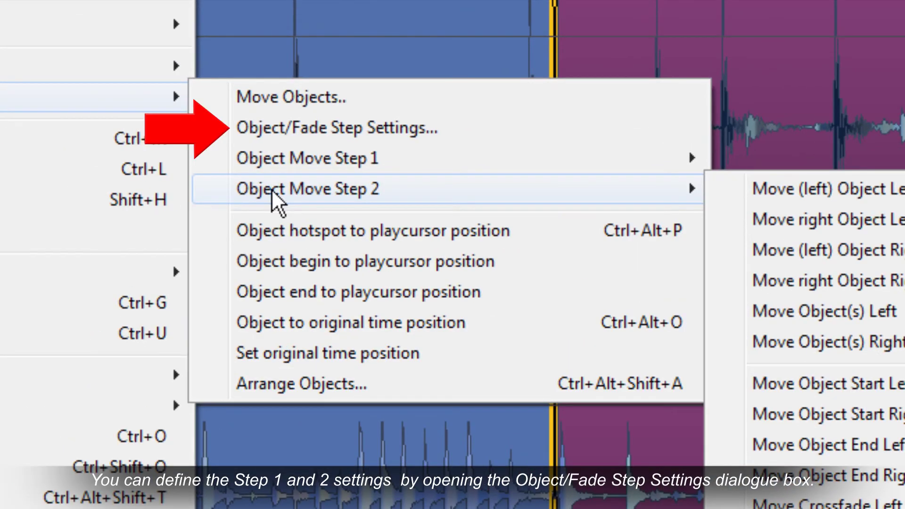
Step: Set Step Width 2 in Object/Fade Step Settings to 000:00:192 bars (1/8)
left_click(272, 135)
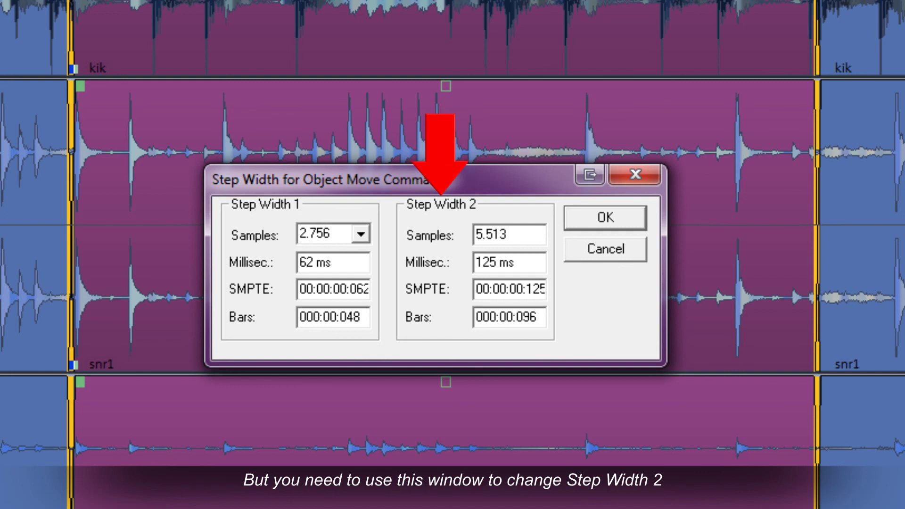
left_click(536, 317)
key("shift+Left")
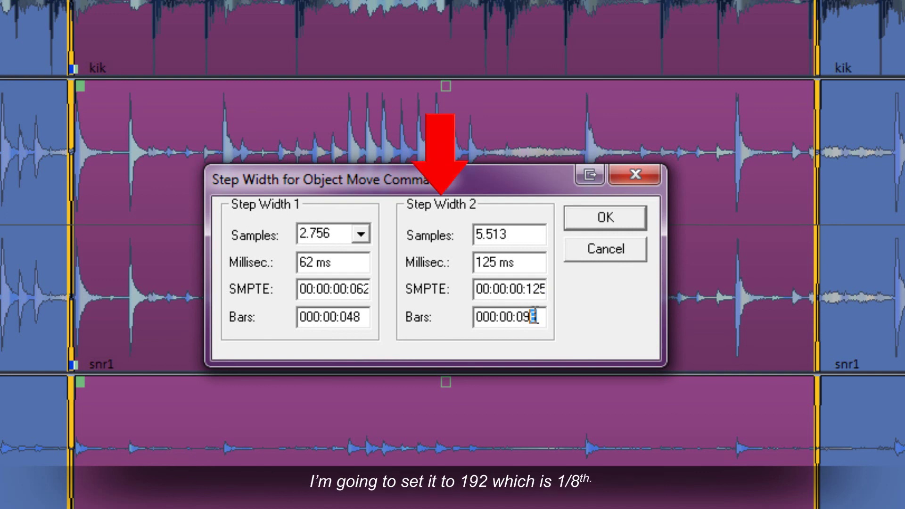
key("shift+Left")
key("shift+Left")
type("192")
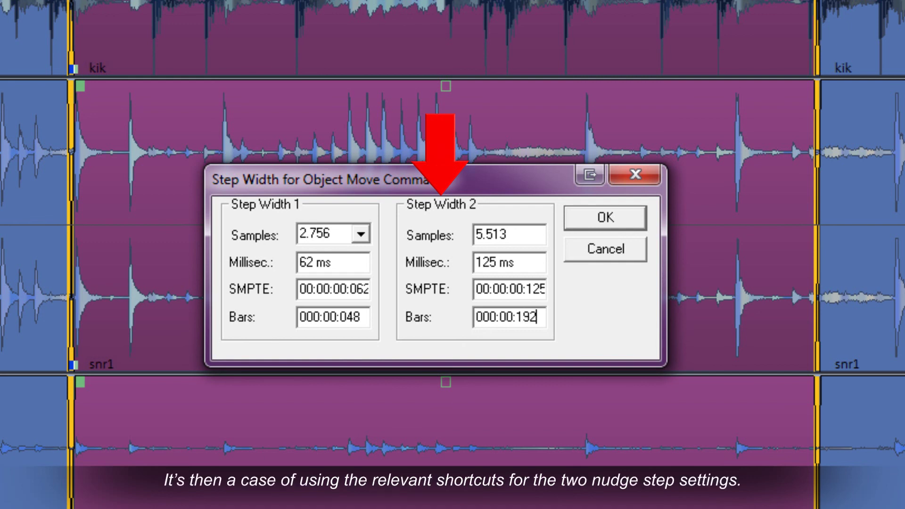
key("Return")
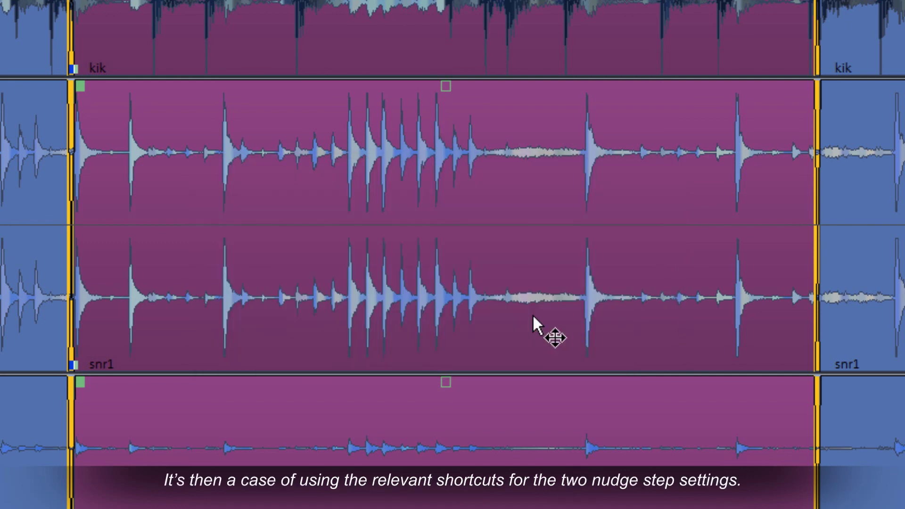
key("KP_3")
key("KP_3")
key("KP_3")
key("KP_3")
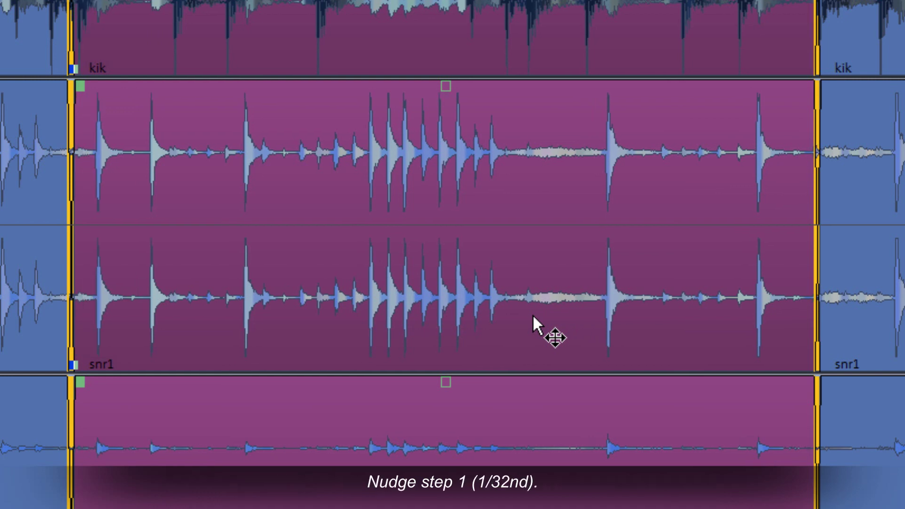
key("KP_1")
key("KP_1")
key("KP_1")
key("KP_1")
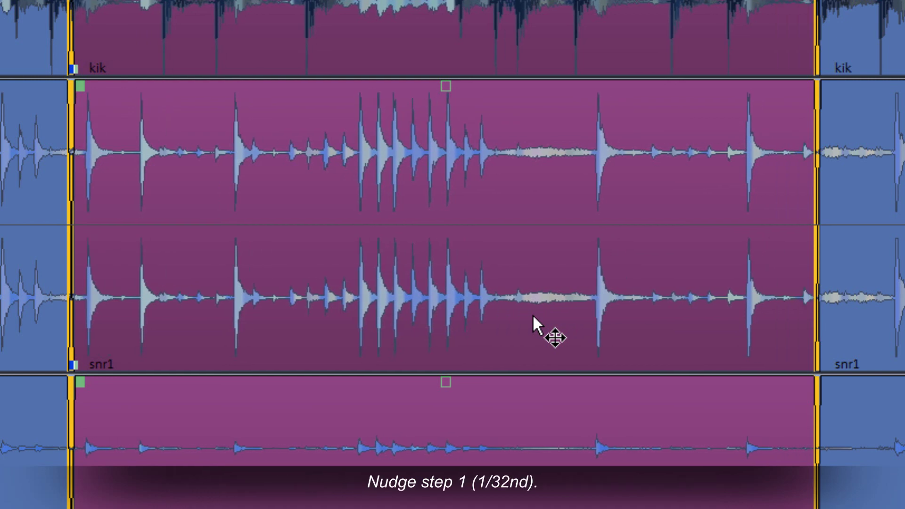
key("KP_3")
key("KP_3")
key("KP_3")
key("KP_3")
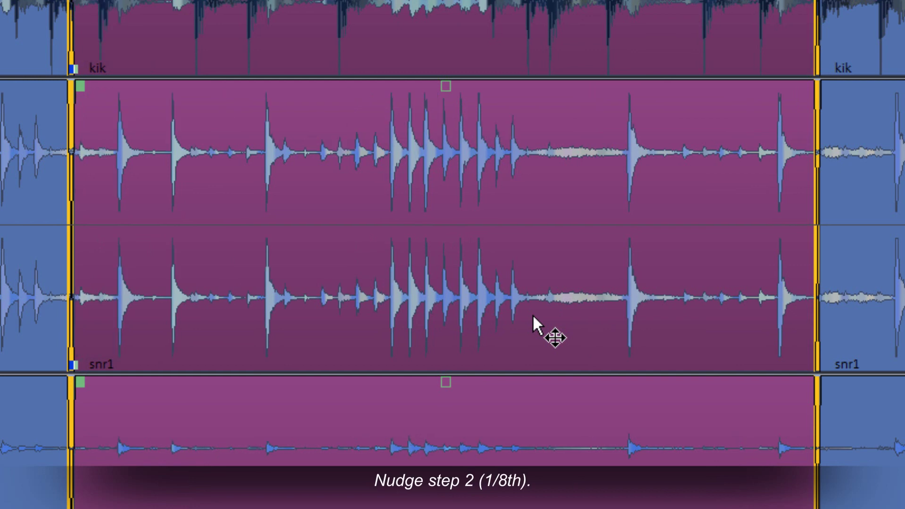
key("KP_1")
key("KP_1")
key("KP_1")
key("KP_1")
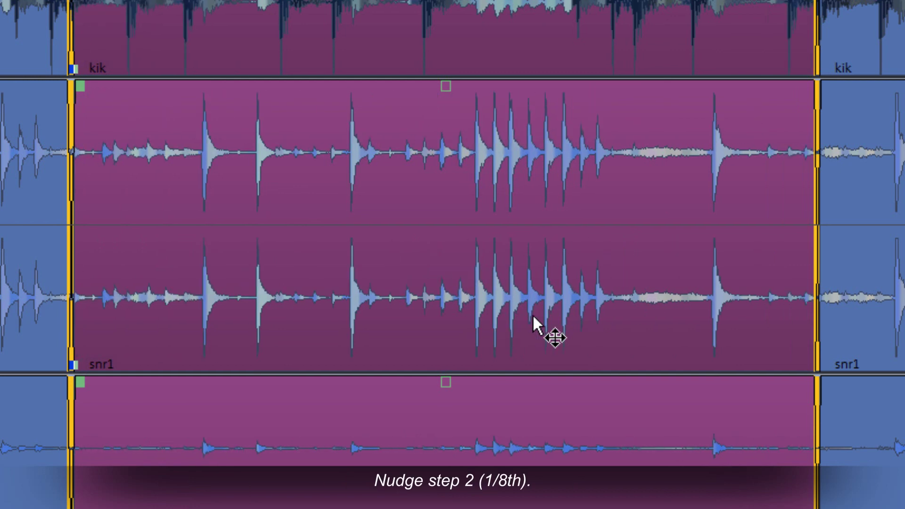